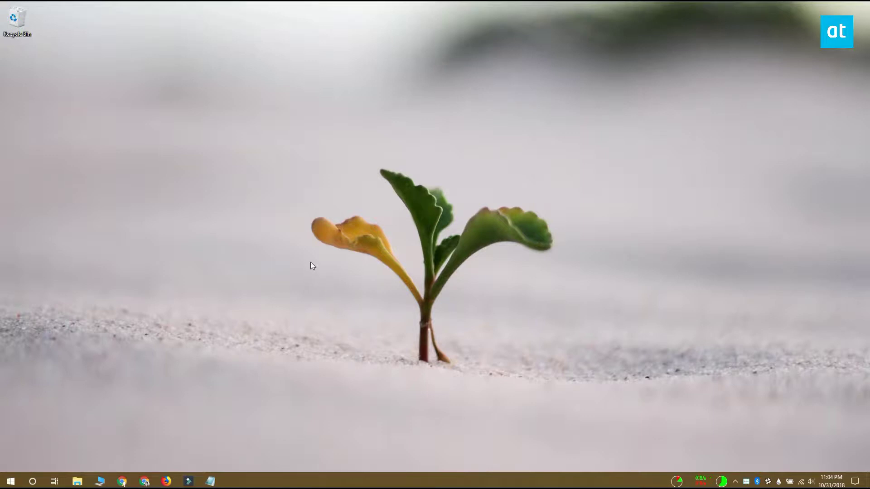
# Step: Launch the AutoClose app from its Start menu tile
pyautogui.click(10, 482)
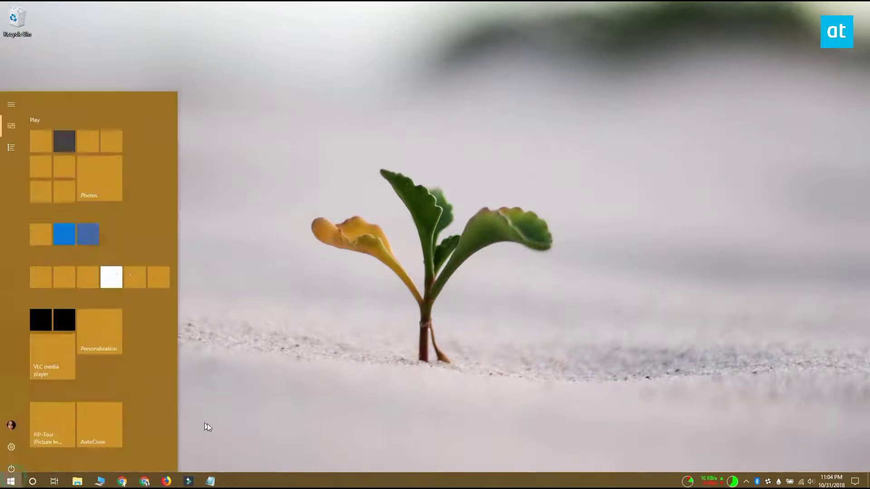
pyautogui.click(101, 391)
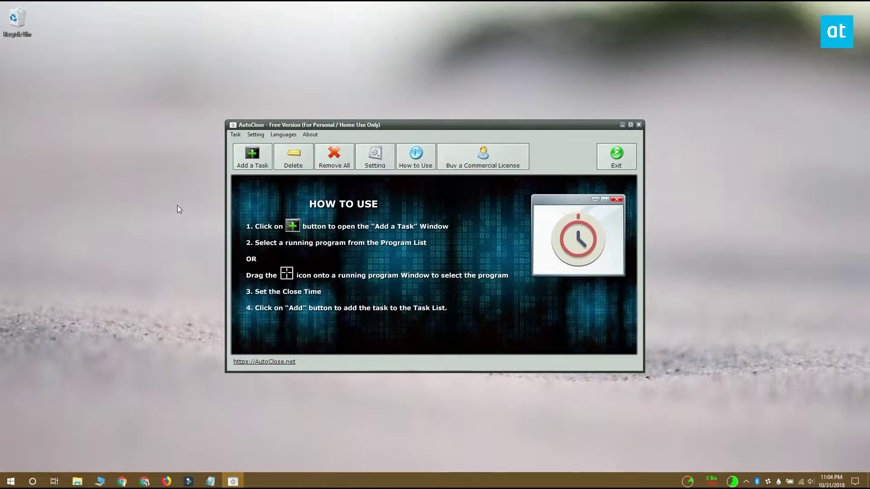
# Step: Begin a new AutoClose close task with Add a Task
pyautogui.click(251, 158)
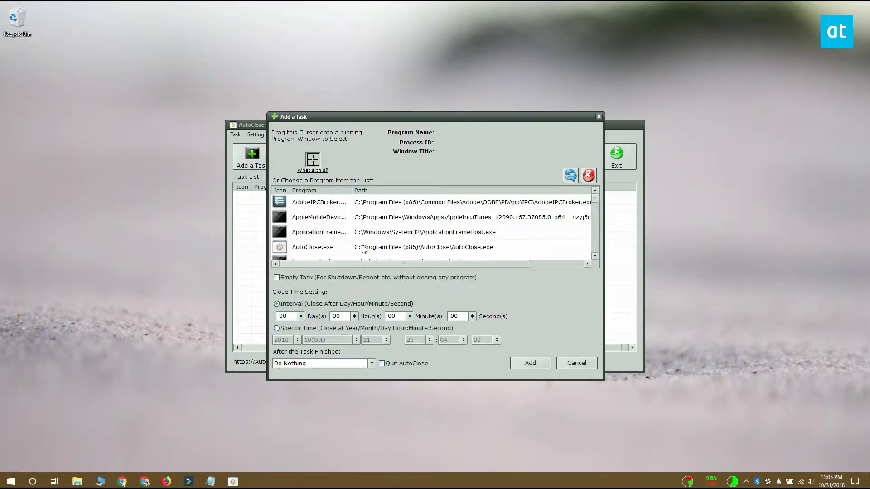
pyautogui.scroll(-1, 364, 250)
pyautogui.scroll(-1, 367, 252)
pyautogui.scroll(-2, 372, 254)
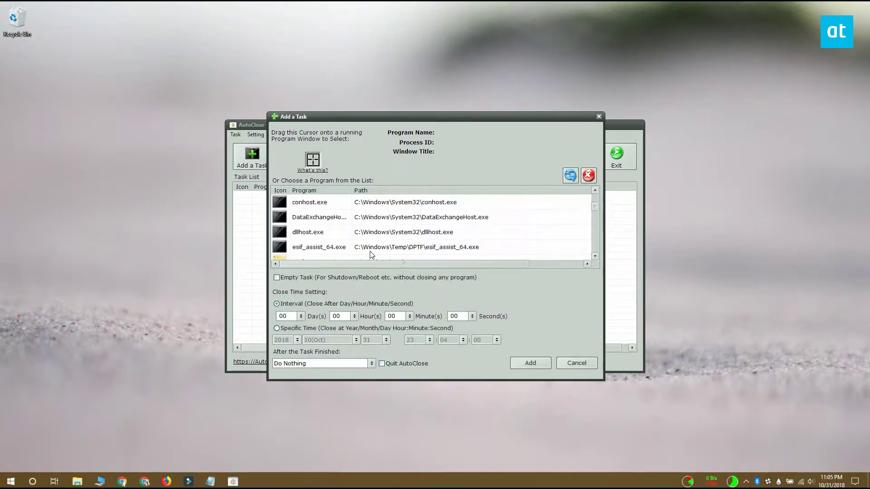
pyautogui.scroll(-1, 372, 254)
pyautogui.scroll(-1, 371, 255)
pyautogui.scroll(-1, 371, 255)
pyautogui.scroll(-1, 371, 255)
pyautogui.scroll(-4, 371, 254)
# Step: Add a task closing notepad.exe after a 05-second interval
pyautogui.click(340, 247)
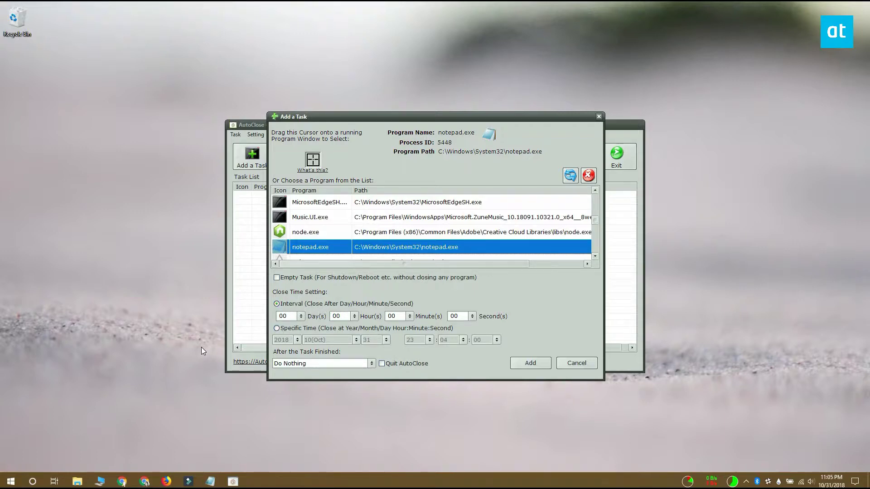
pyautogui.click(276, 328)
pyautogui.click(276, 305)
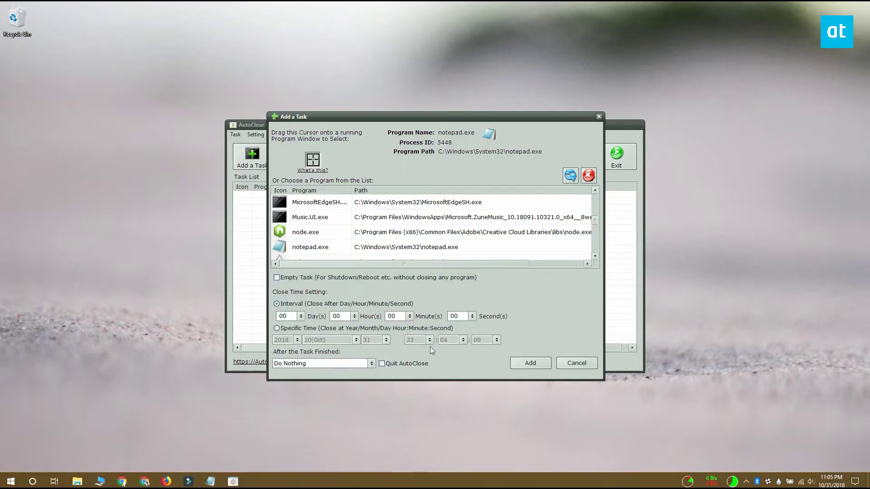
pyautogui.click(459, 317)
pyautogui.write('05')
pyautogui.click(530, 362)
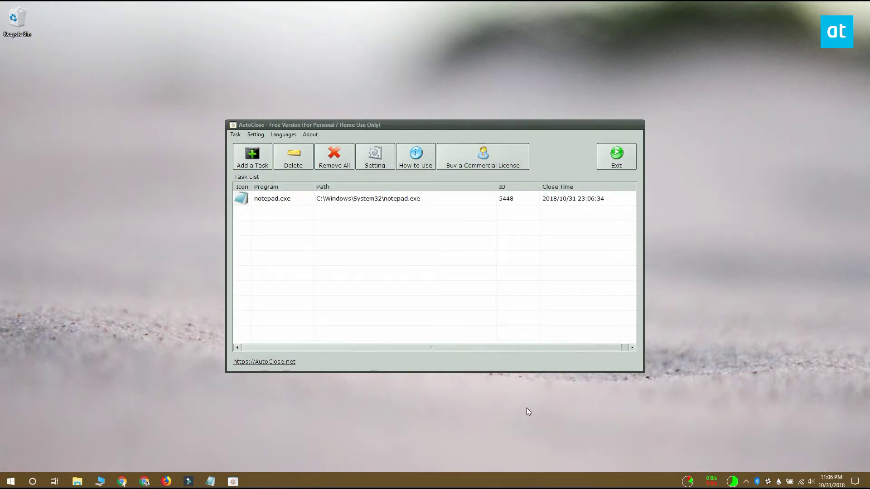
# Step: Bring the Notepad window to the front from the taskbar
pyautogui.click(210, 481)
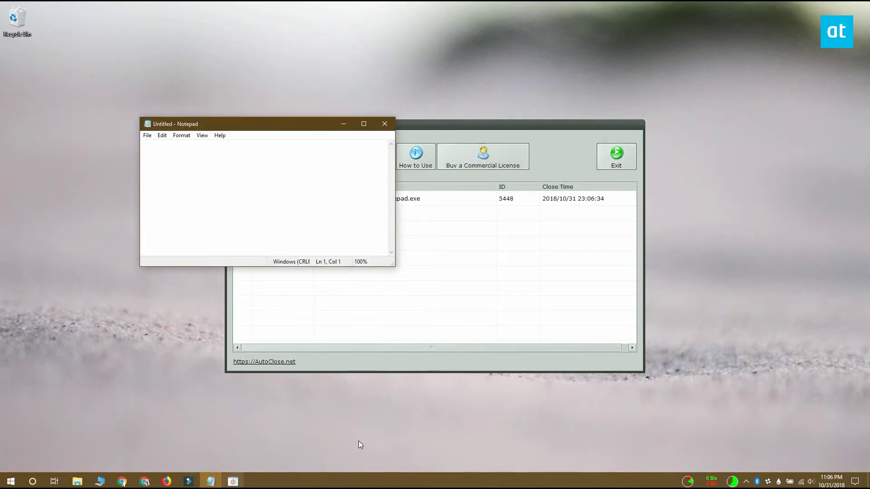